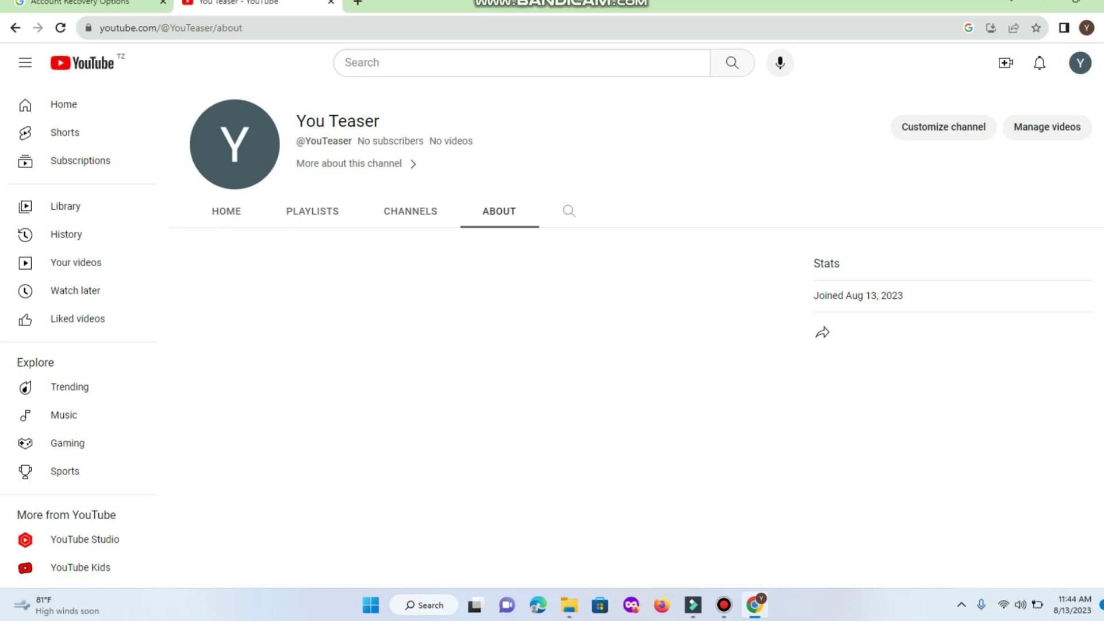
Open the You Teaser channel's customization page in YouTube Studio and dismiss the welcome message.
{"action": "left_click", "coordinate": [944, 127]}
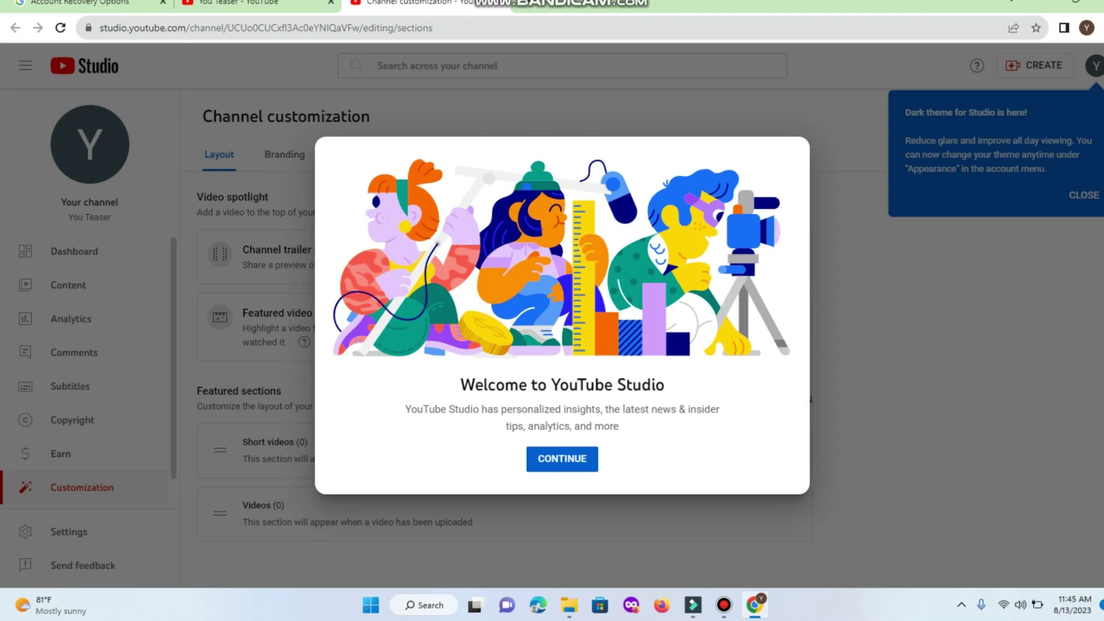
{"action": "left_click", "coordinate": [567, 458]}
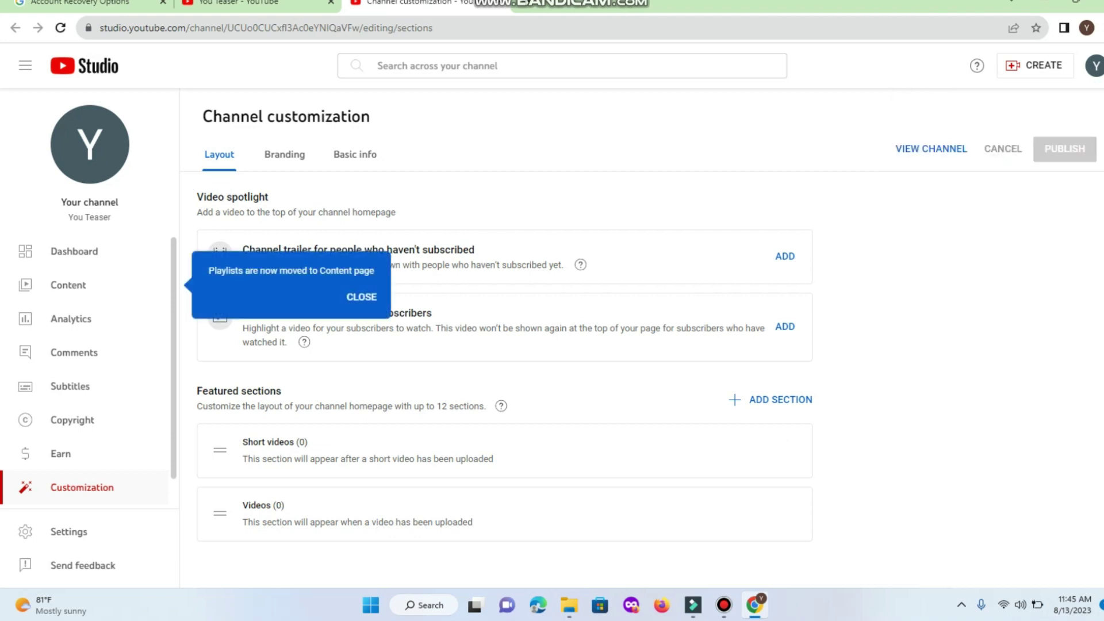
Look through the Layout, Branding and Basic info sections of the channel customization, dismissing the playlists notice.
{"action": "left_click", "coordinate": [285, 154]}
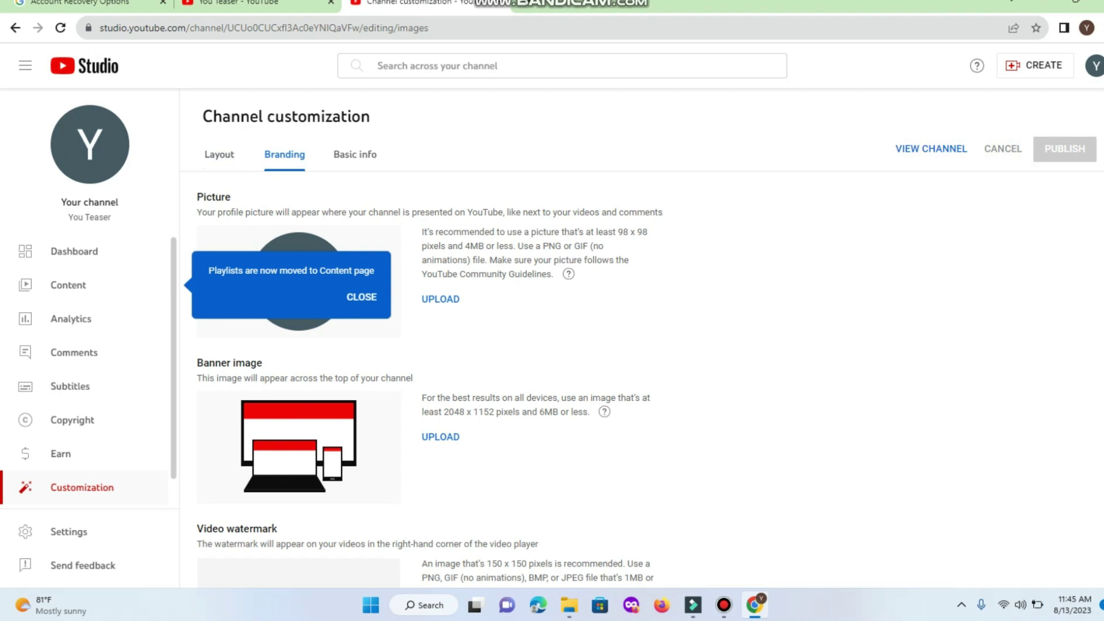
{"action": "left_click", "coordinate": [219, 154]}
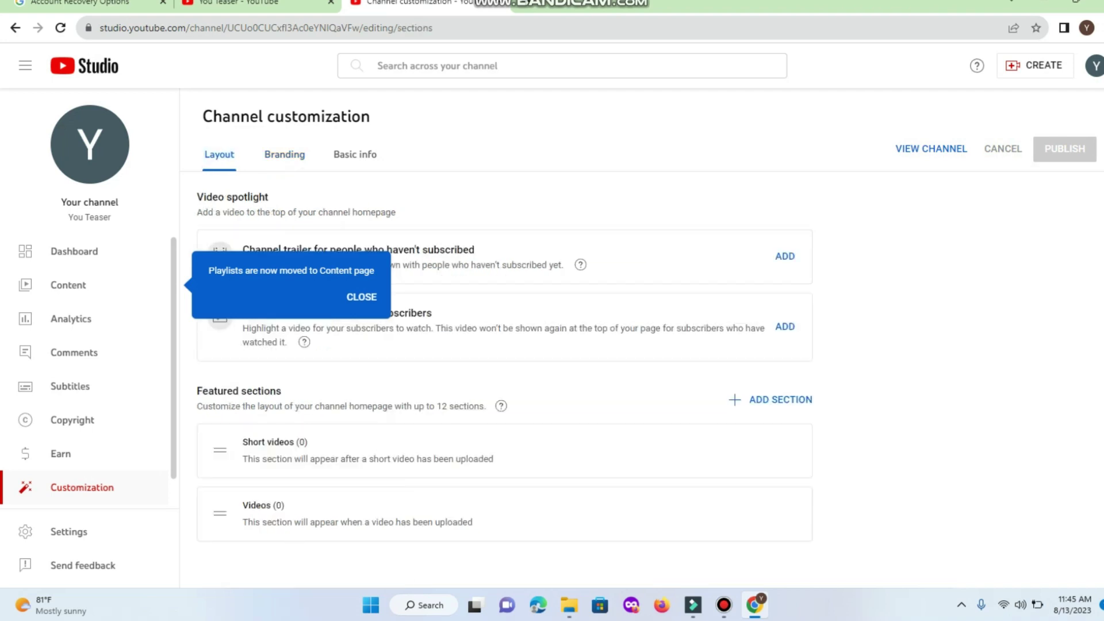
{"action": "left_click", "coordinate": [285, 154]}
{"action": "left_click", "coordinate": [355, 154]}
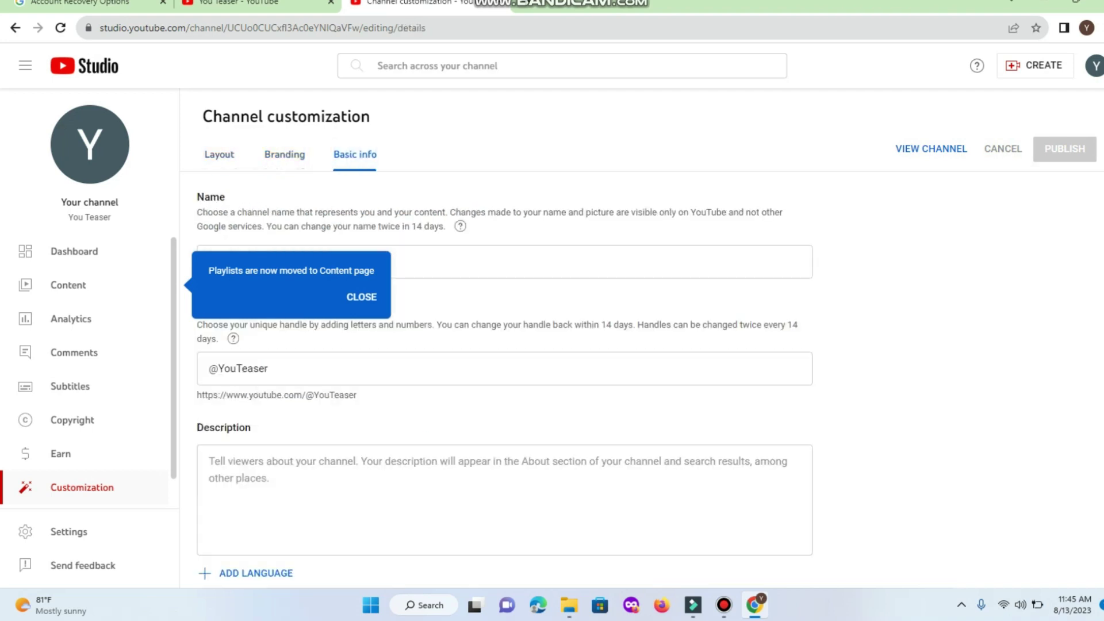
{"action": "left_click", "coordinate": [219, 154]}
{"action": "left_click", "coordinate": [361, 296]}
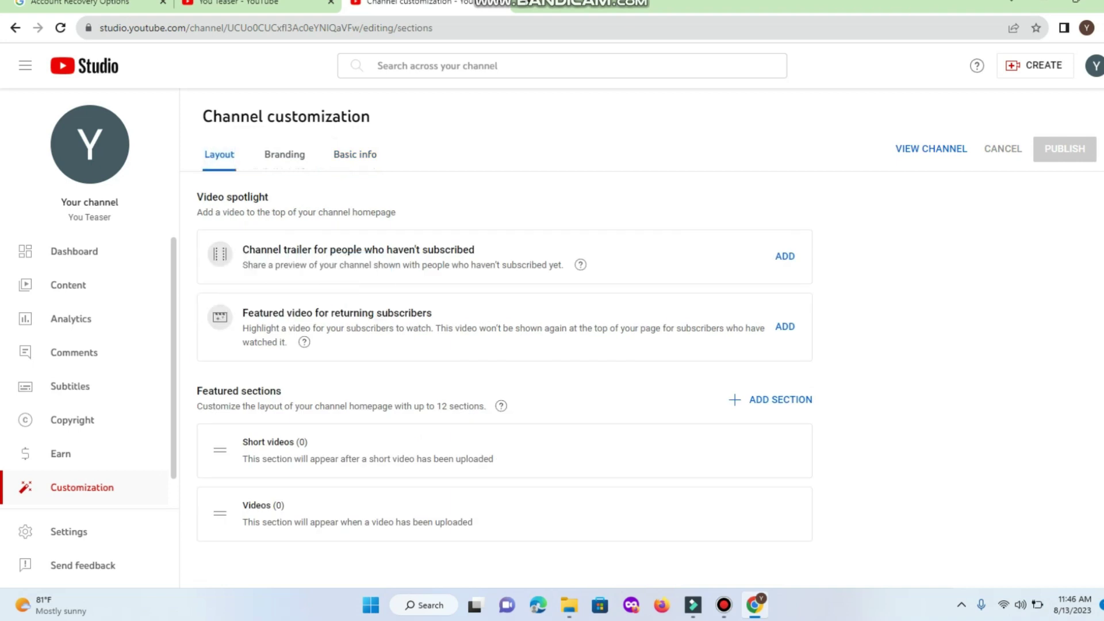
{"action": "left_click", "coordinate": [285, 154]}
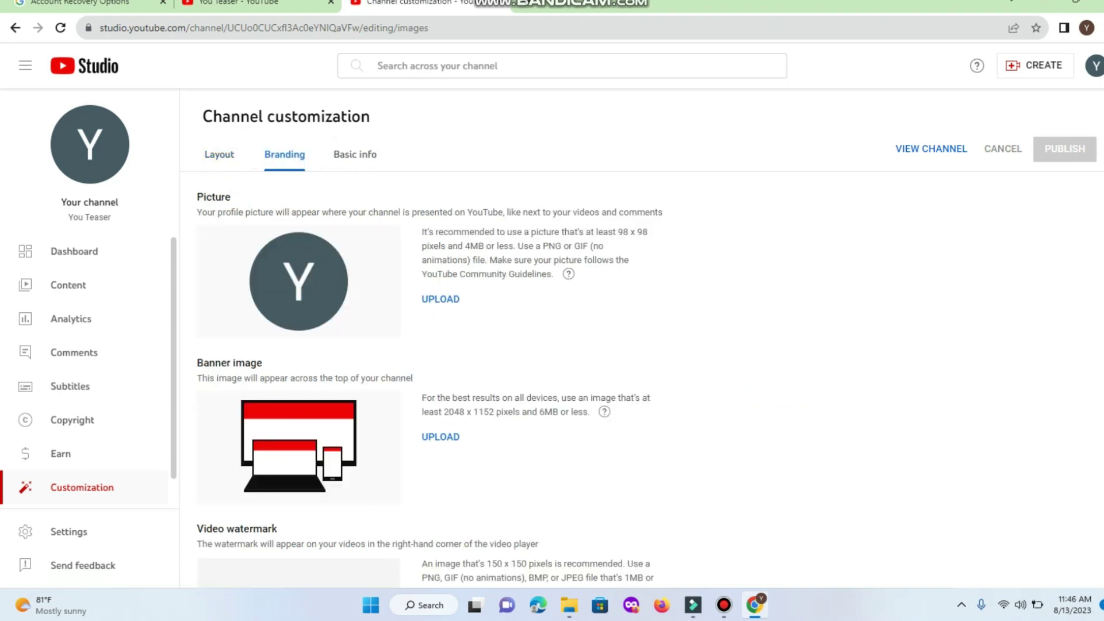
{"action": "left_click", "coordinate": [219, 154]}
{"action": "left_click", "coordinate": [285, 154]}
{"action": "left_click", "coordinate": [351, 162]}
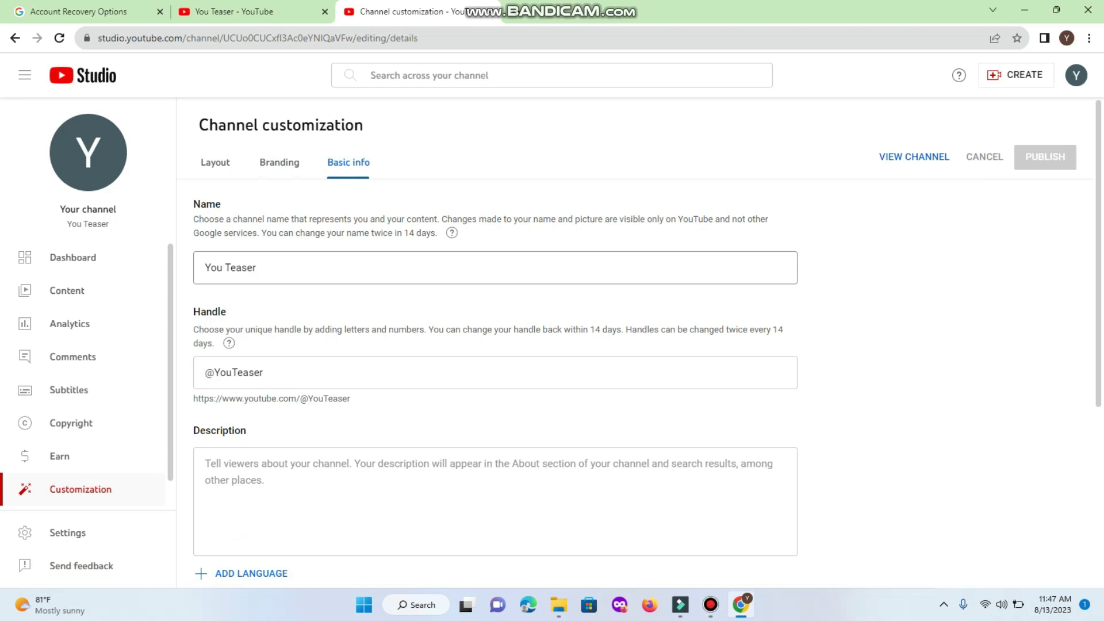
View the channel dashboard and inspect its video upload dialog and file picker, closing both without choosing a file.
{"action": "left_click", "coordinate": [72, 258]}
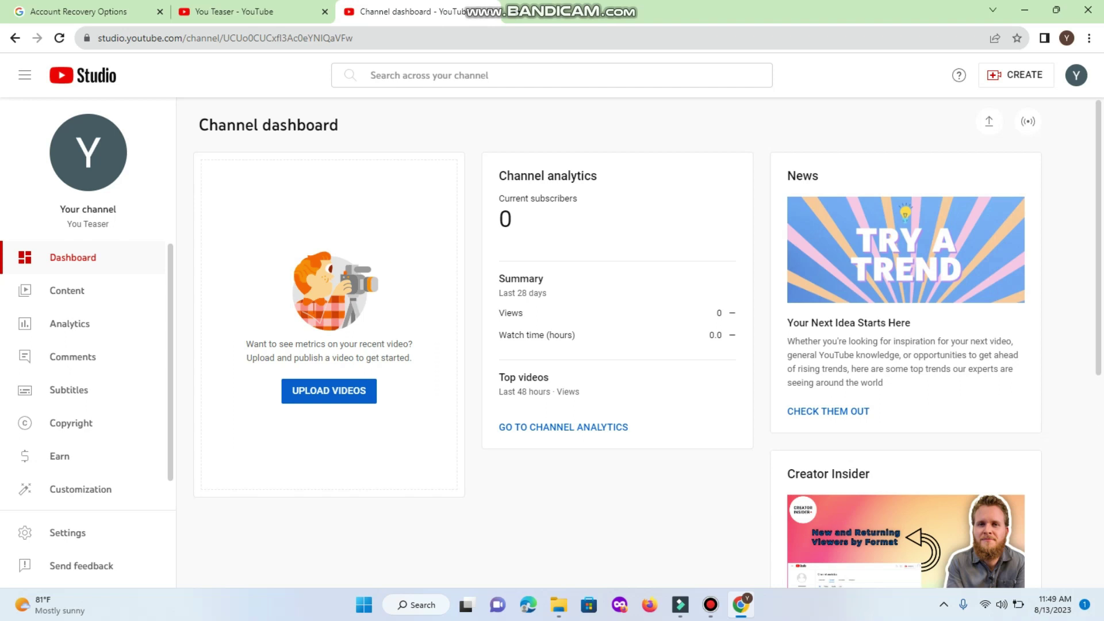
{"action": "left_click", "coordinate": [329, 391]}
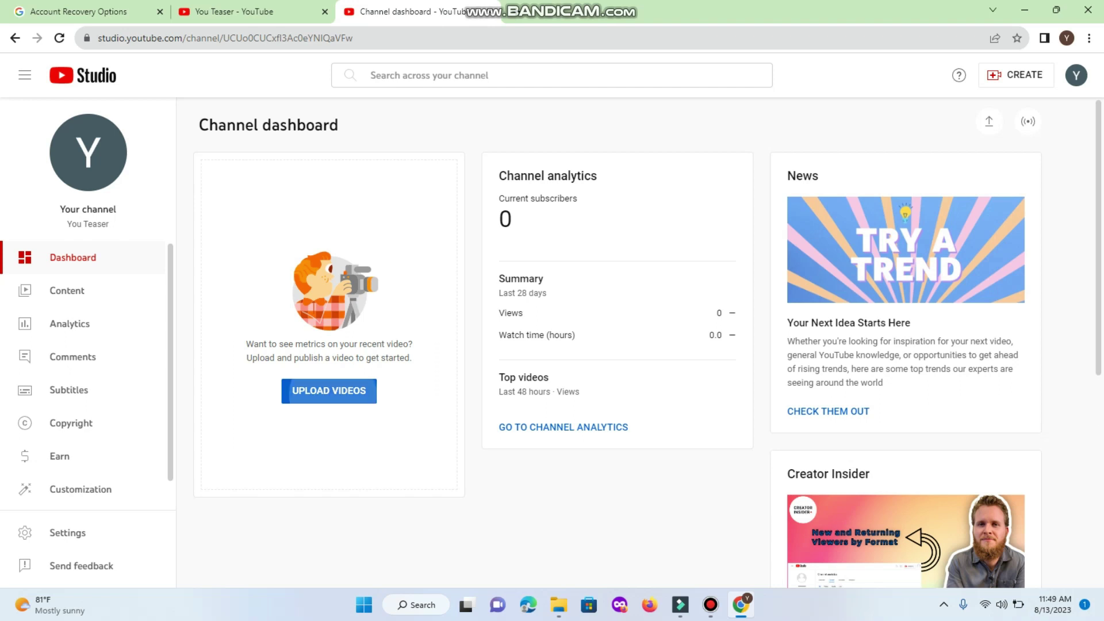
{"action": "left_click", "coordinate": [552, 401]}
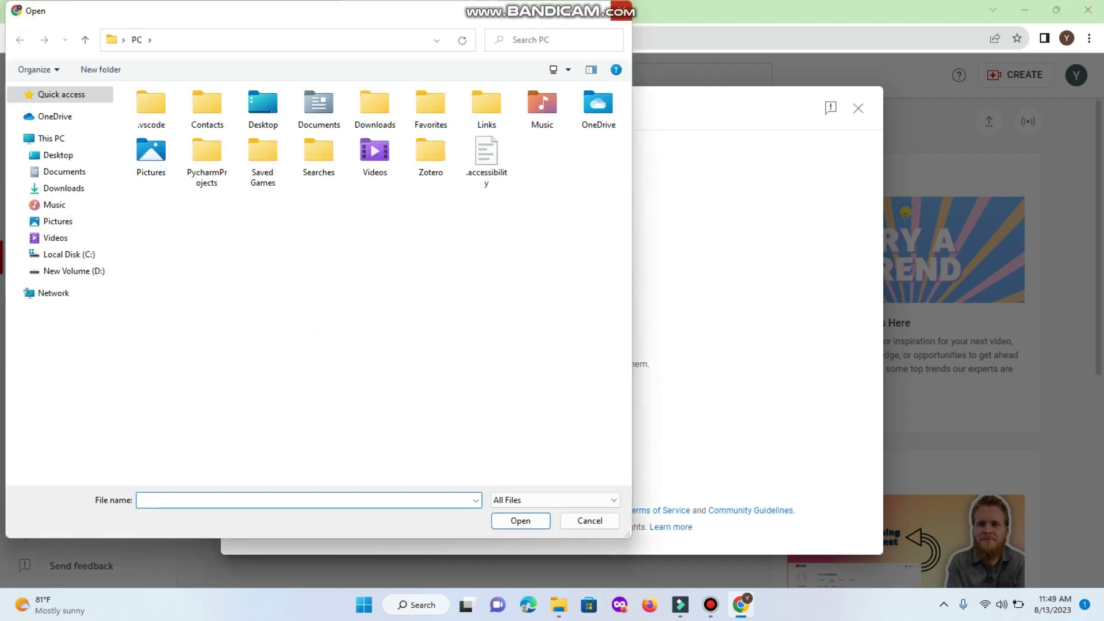
{"action": "key", "text": "Escape"}
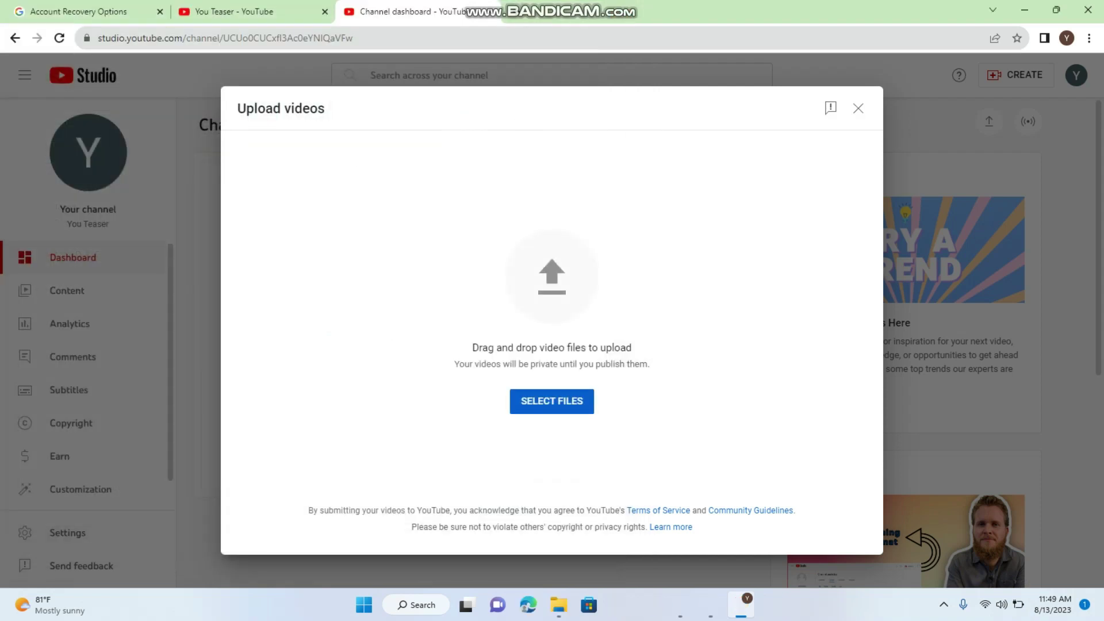
{"action": "left_click", "coordinate": [858, 108]}
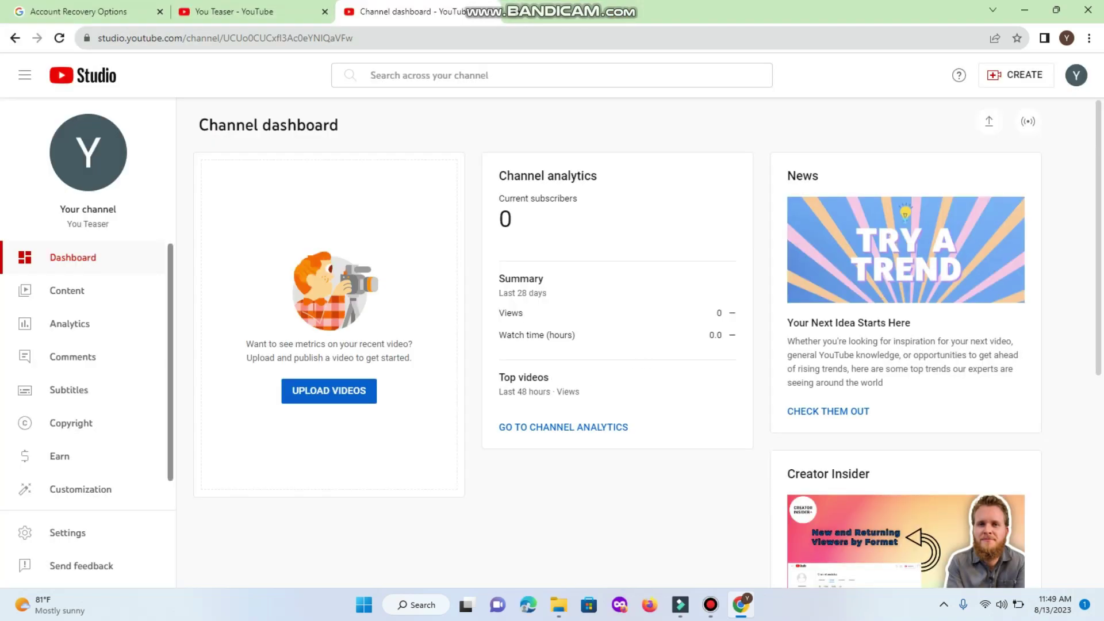
Look through the Videos, Live and Playlists sections of the channel content.
{"action": "left_click", "coordinate": [69, 291]}
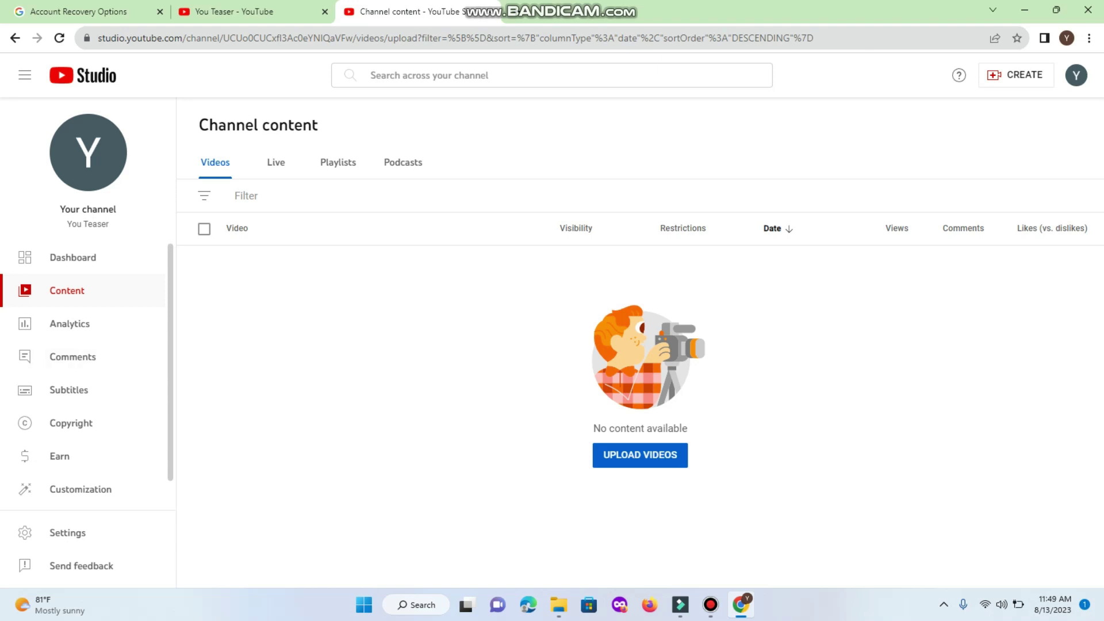
{"action": "left_click", "coordinate": [279, 163]}
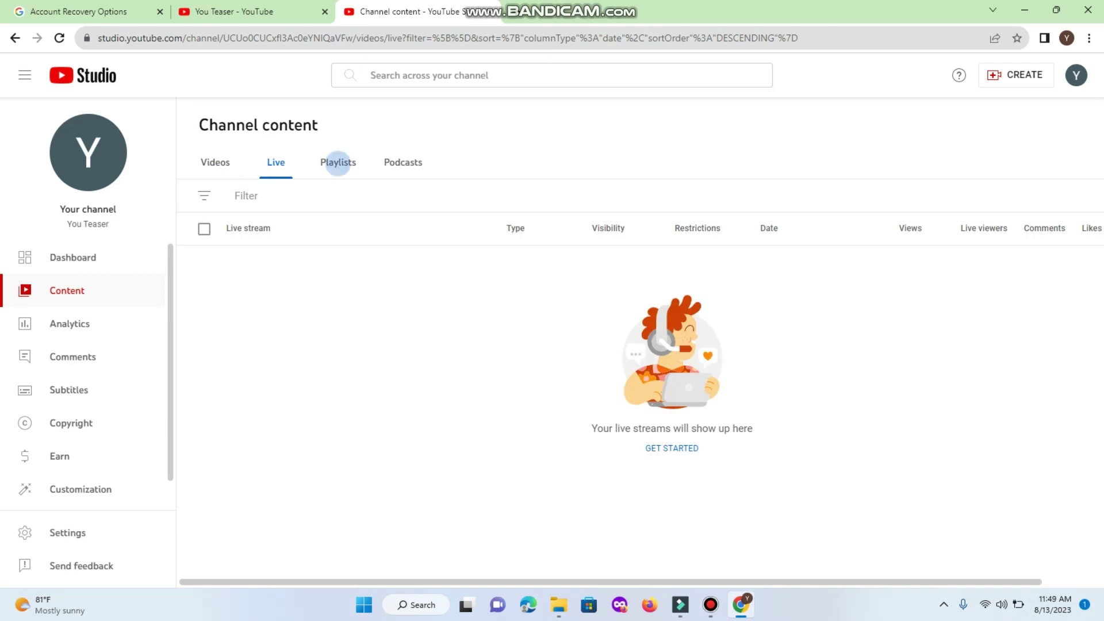
{"action": "left_click", "coordinate": [339, 163]}
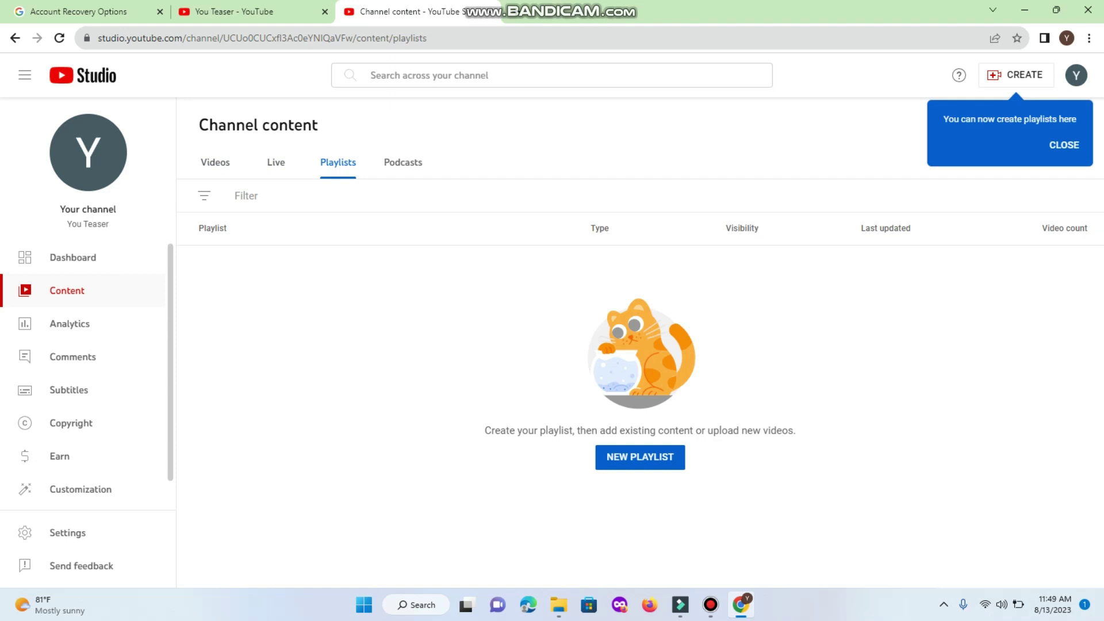
Review the channel analytics, covering the Overview, Content, Audience and Research sections.
{"action": "left_click", "coordinate": [69, 324]}
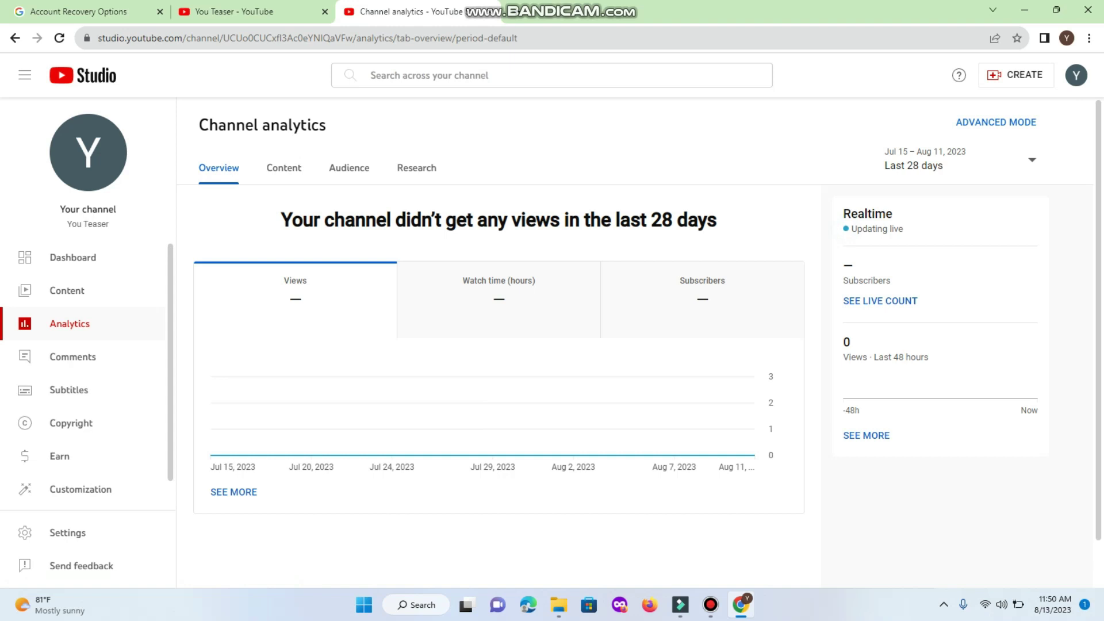
{"action": "left_click", "coordinate": [284, 168]}
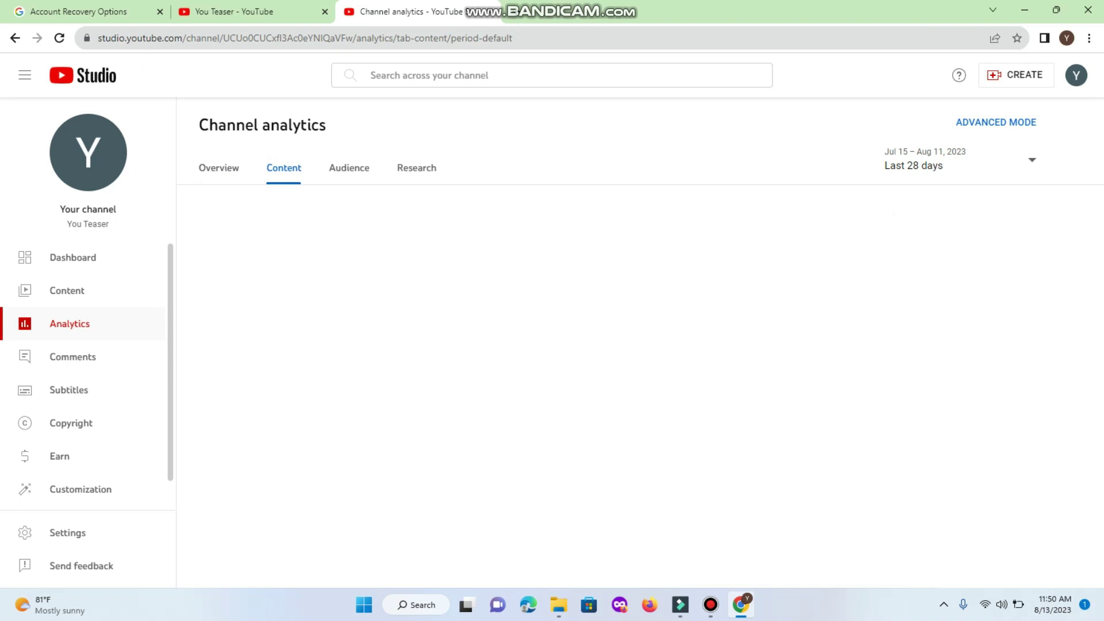
{"action": "left_click", "coordinate": [350, 168]}
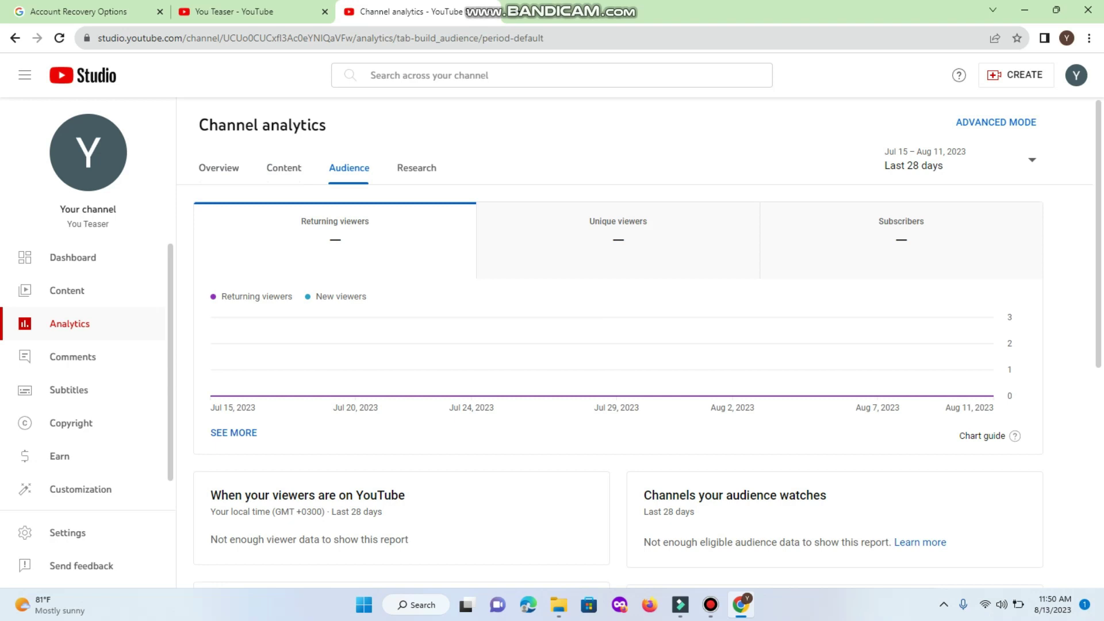
{"action": "left_click", "coordinate": [416, 167]}
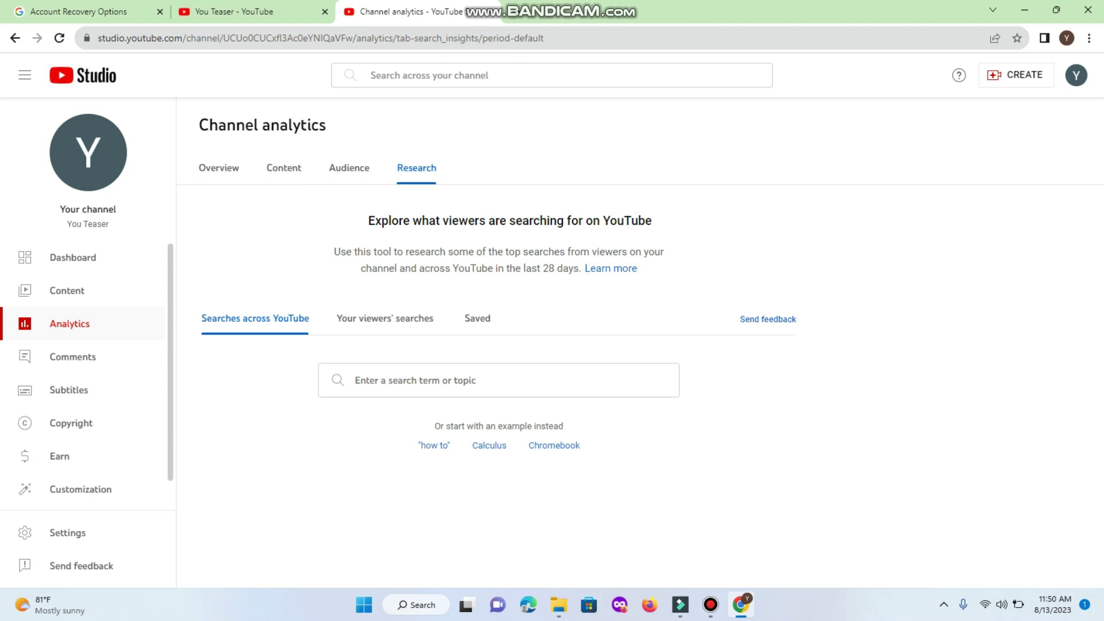
Look over the channel's Subtitles, Comments, Copyright and Earn pages.
{"action": "left_click", "coordinate": [68, 389]}
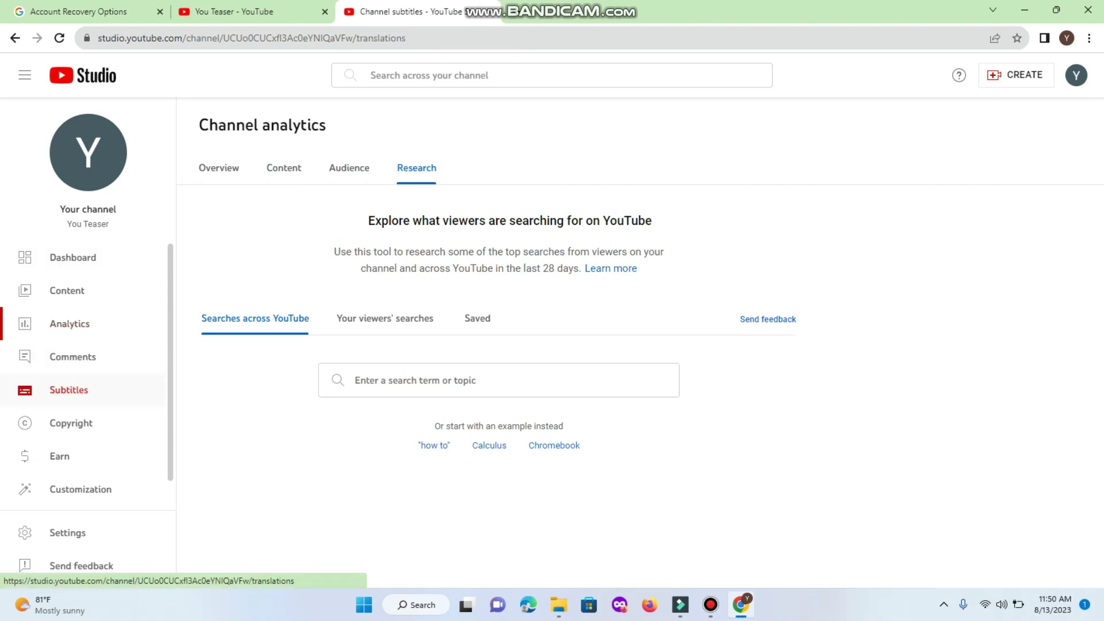
{"action": "left_click", "coordinate": [72, 357]}
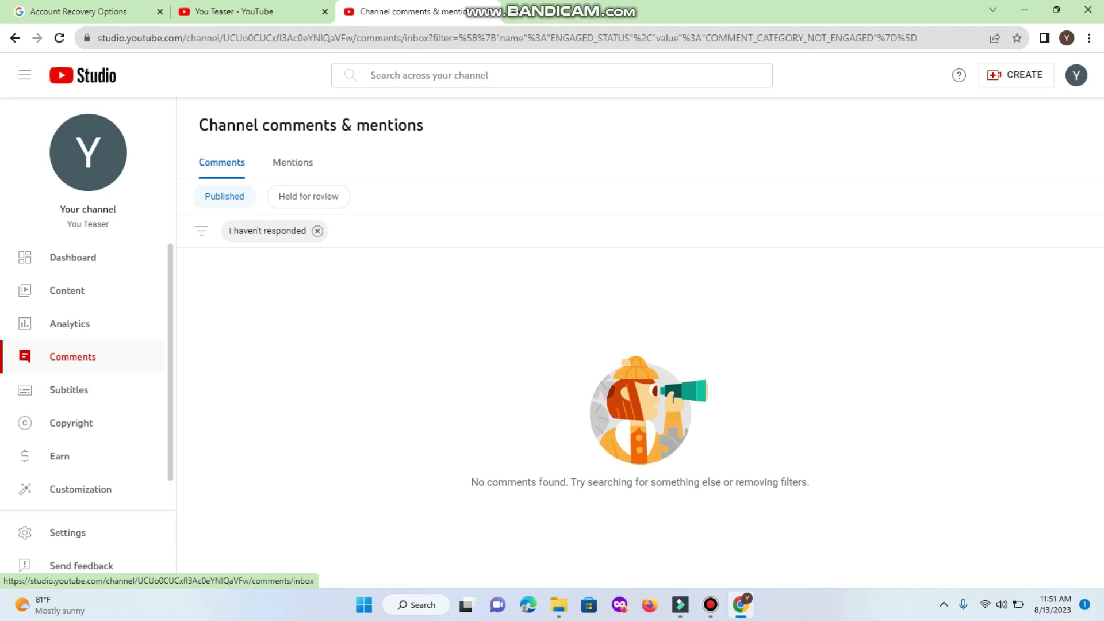
{"action": "left_click", "coordinate": [70, 423]}
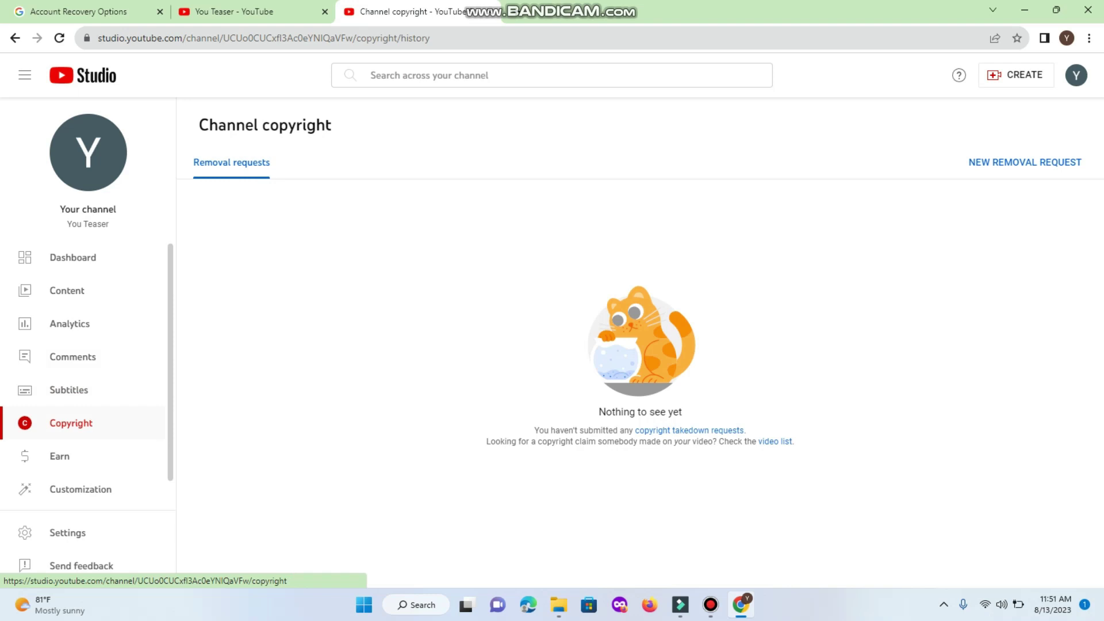
{"action": "left_click", "coordinate": [59, 456]}
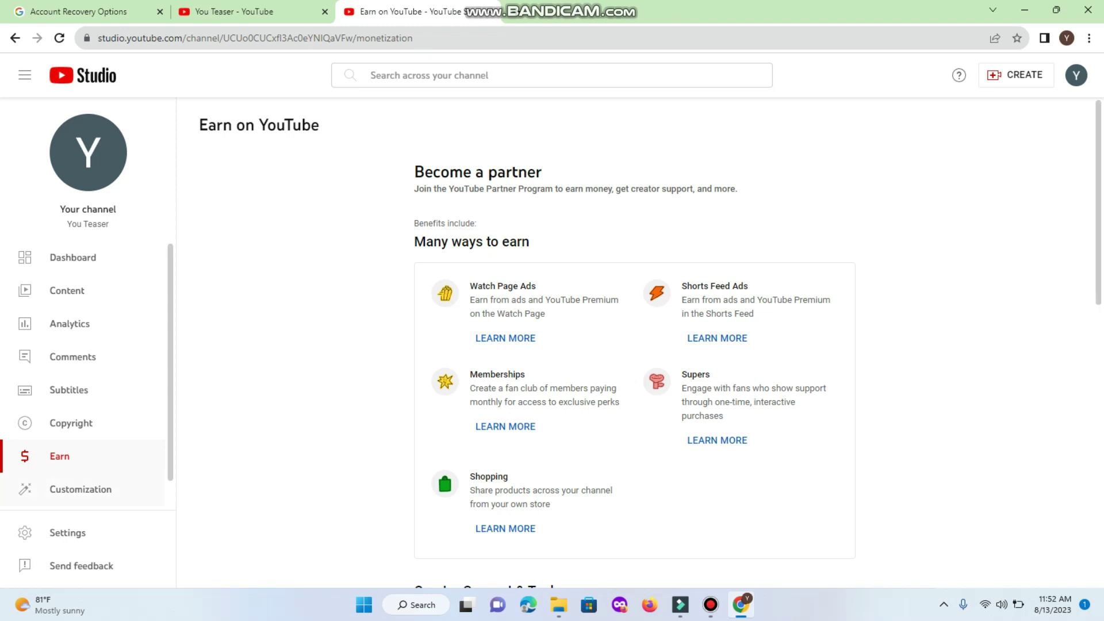
Open the Studio settings and examine the default currency choices and the channel's Basic info and Advanced settings.
{"action": "left_click", "coordinate": [68, 533]}
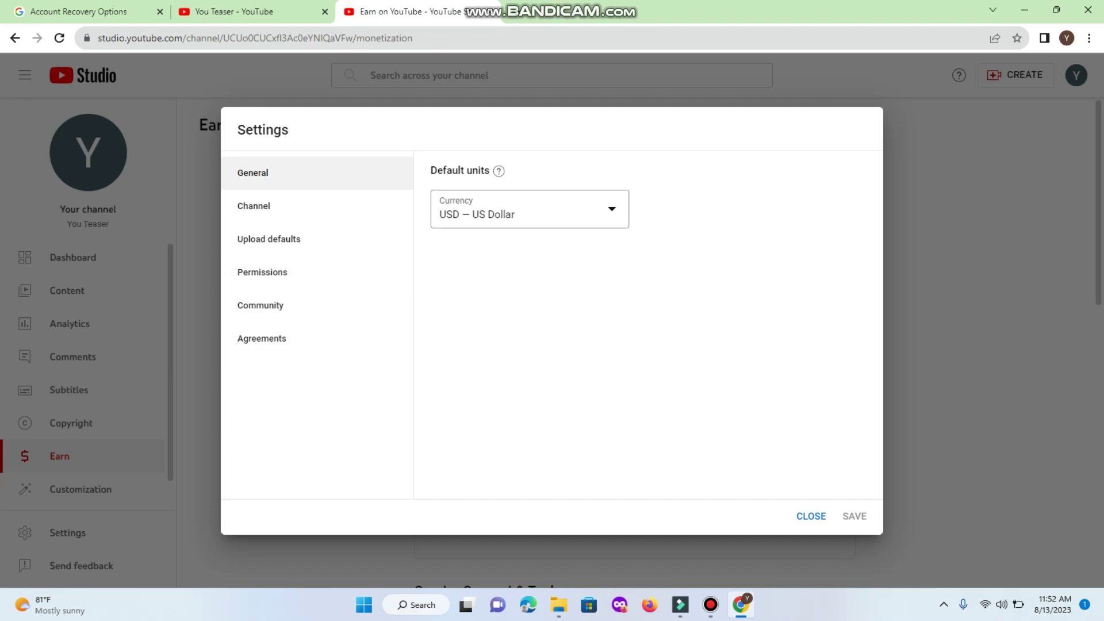
{"action": "left_click", "coordinate": [561, 216]}
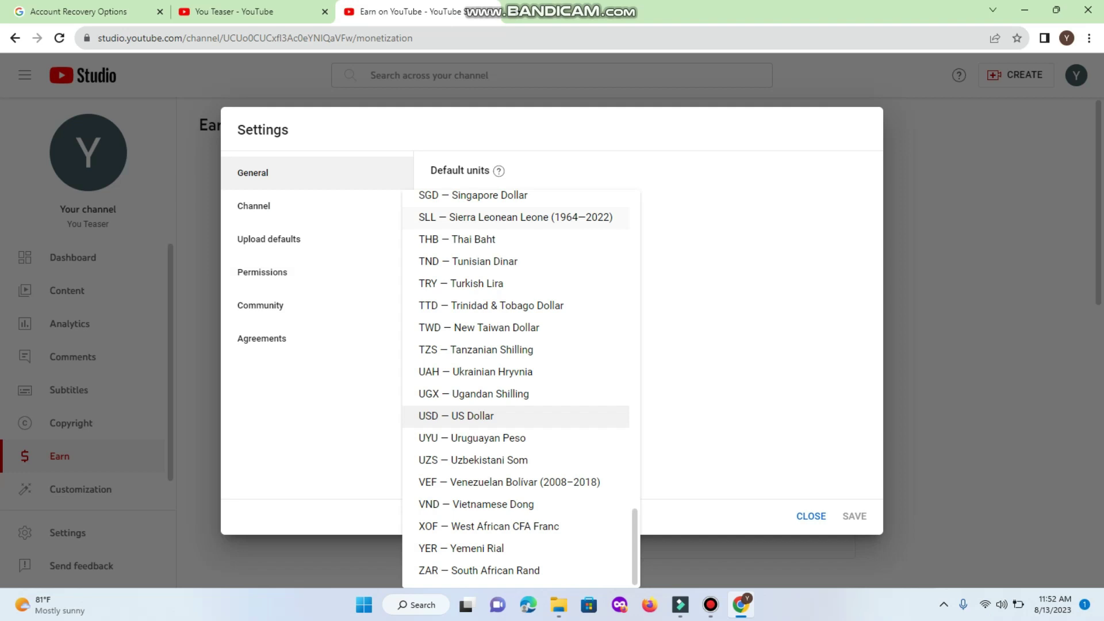
{"action": "key", "text": "Escape"}
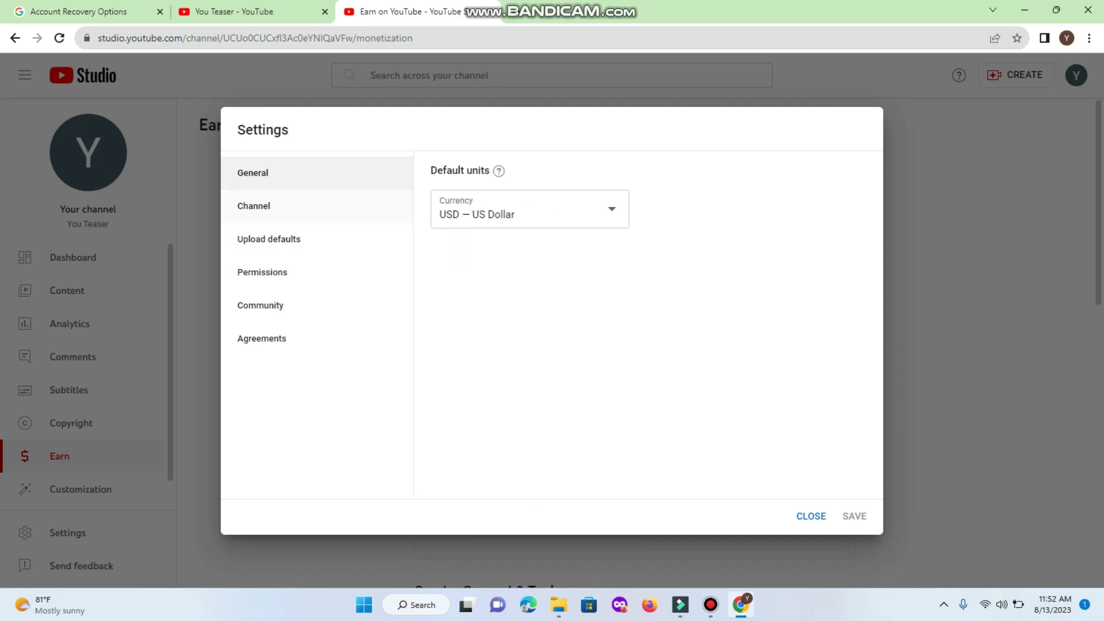
{"action": "left_click", "coordinate": [254, 206]}
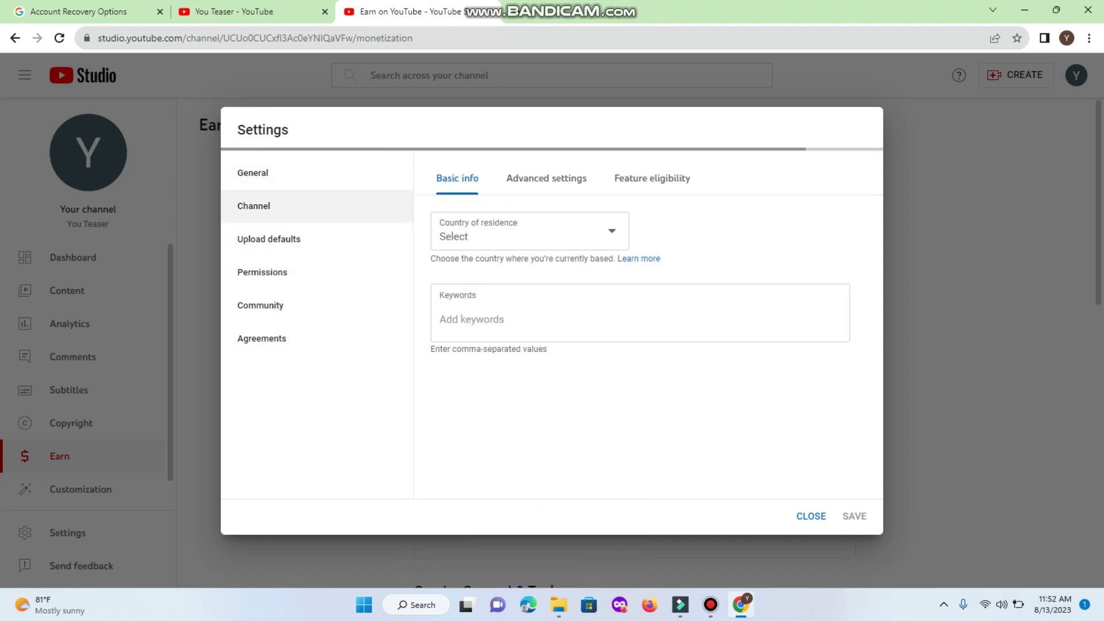
{"action": "left_click", "coordinate": [543, 177]}
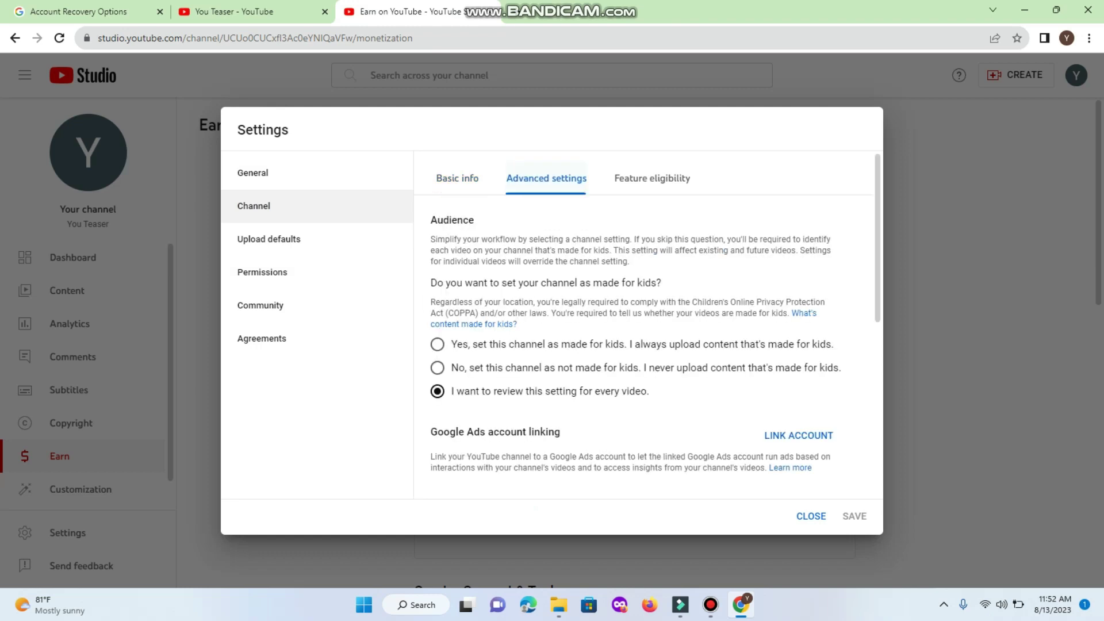
Review the channel's feature eligibility and start phone number verification for the intermediate features.
{"action": "left_click", "coordinate": [652, 179]}
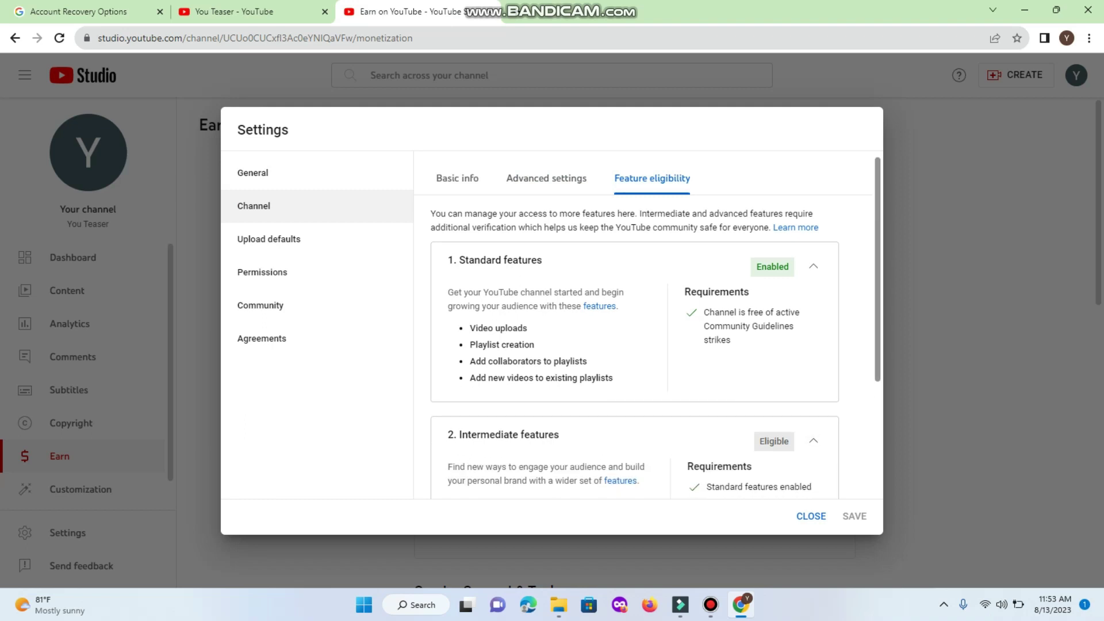
{"action": "scroll", "coordinate": [656, 345], "scroll_direction": "down", "scroll_amount": 2}
{"action": "scroll", "coordinate": [656, 347], "scroll_direction": "down", "scroll_amount": 1}
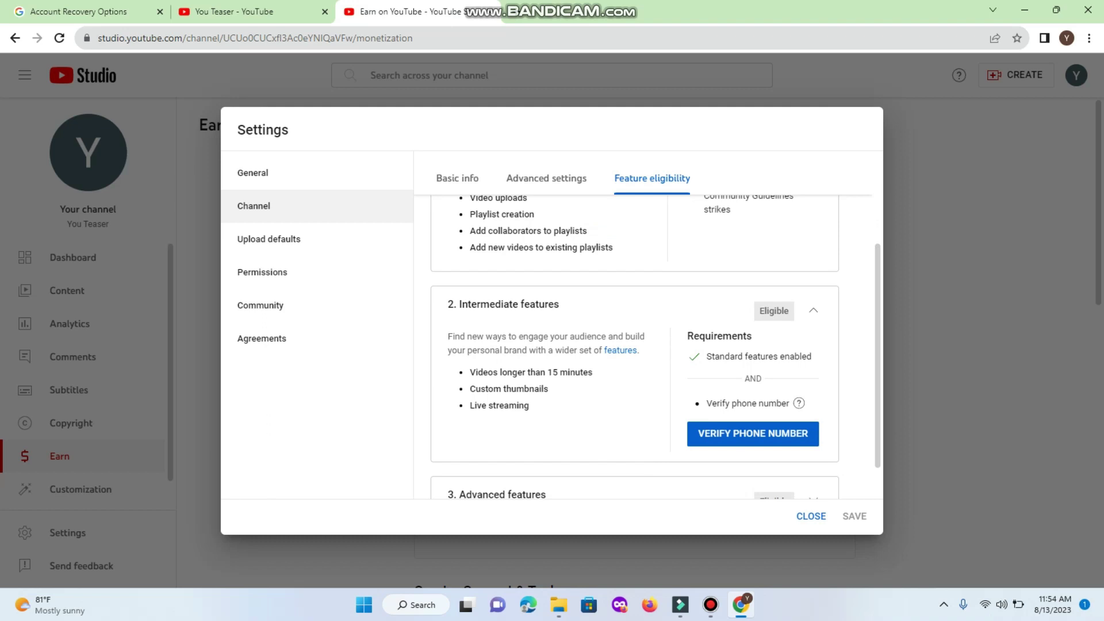
{"action": "scroll", "coordinate": [635, 346], "scroll_direction": "down", "scroll_amount": 4}
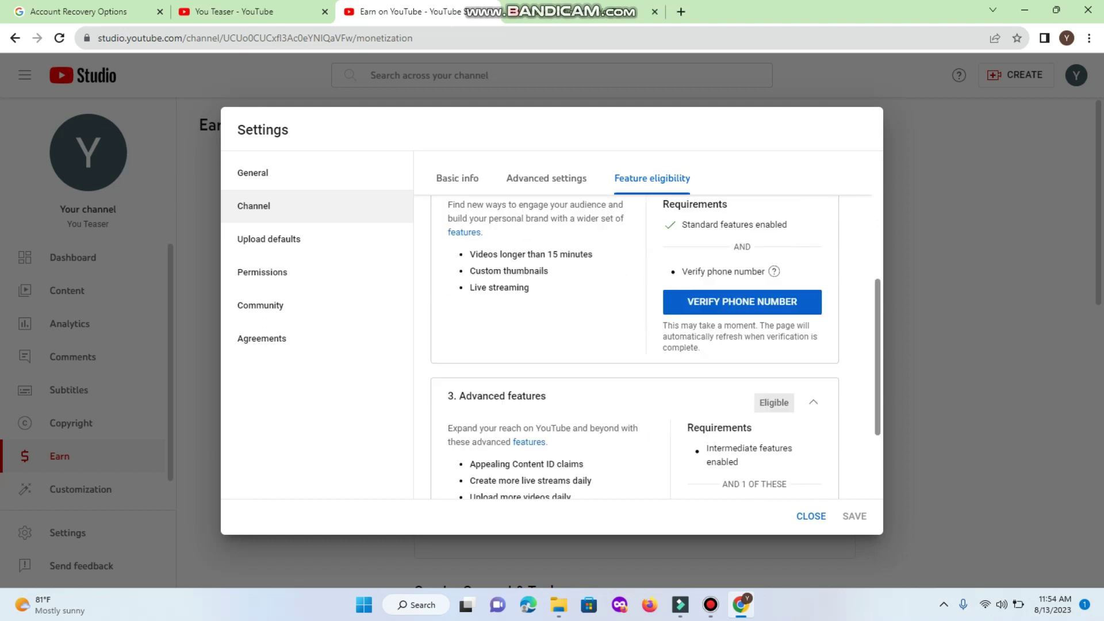